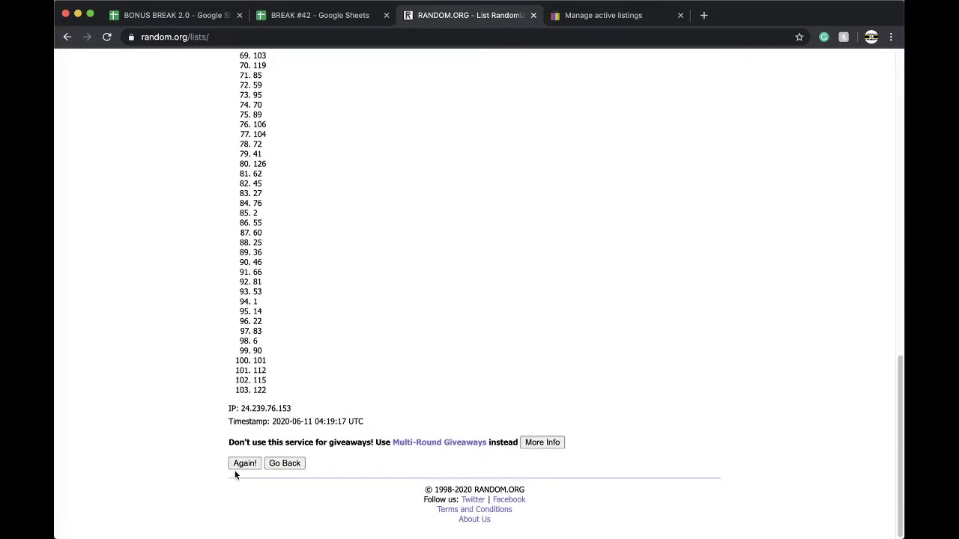
# Step: Reshuffle the number list four more times in the List Randomizer
pyautogui.click(239, 465)
pyautogui.scroll(-8, 242, 470)
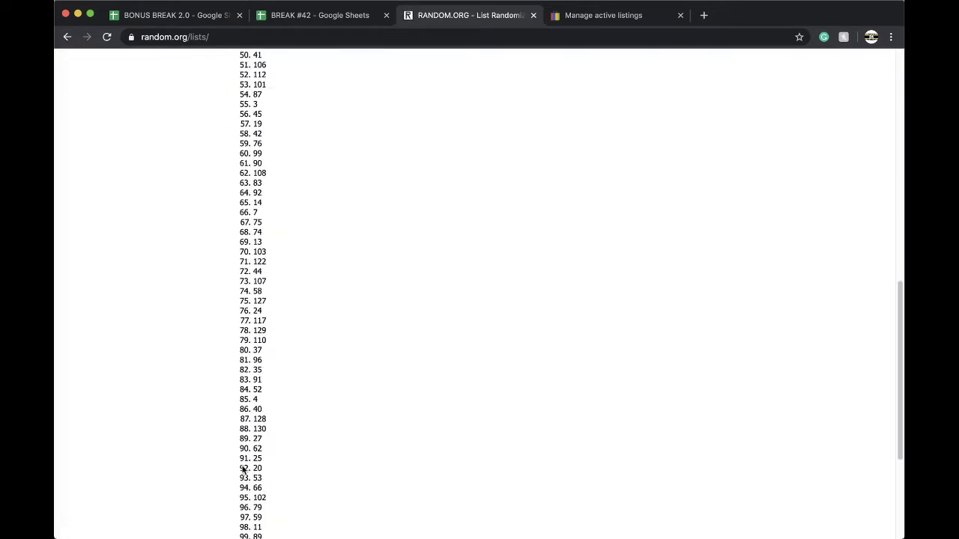
pyautogui.scroll(-5, 242, 470)
pyautogui.click(243, 462)
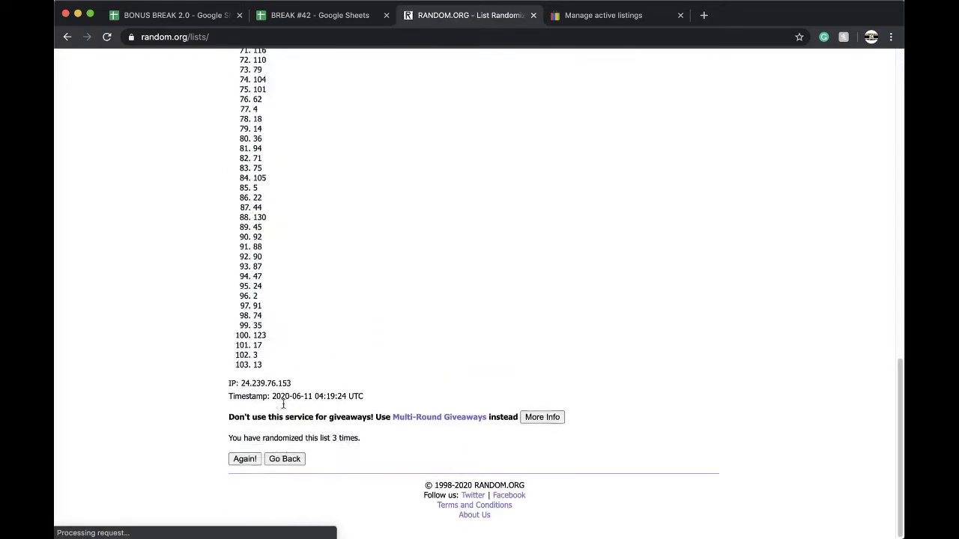
pyautogui.click(243, 461)
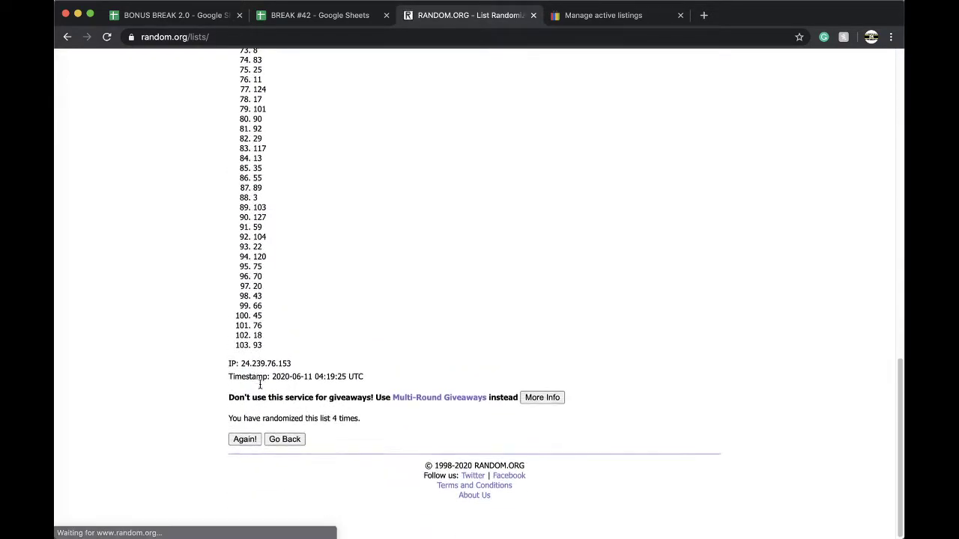
pyautogui.click(243, 463)
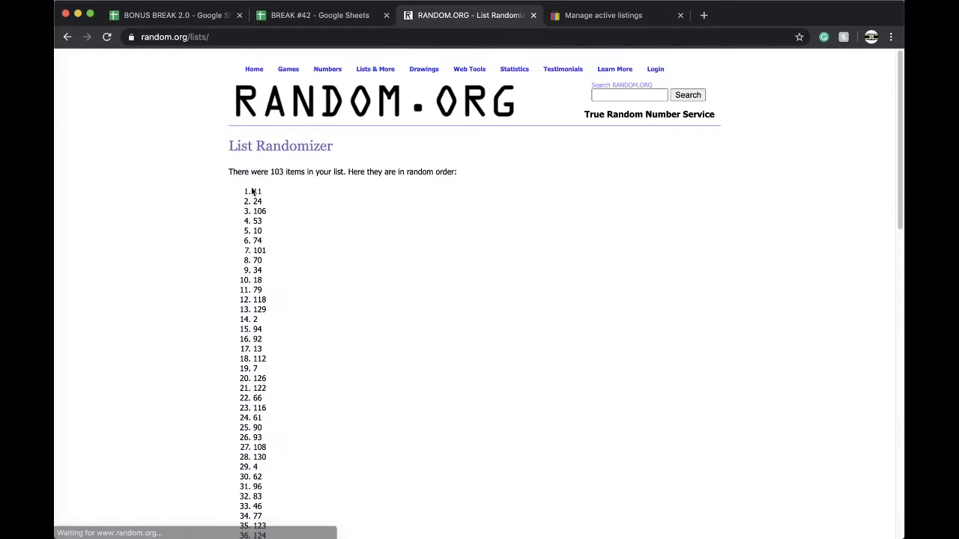
# Step: Switch to the BREAK #42 spreadsheet and fill the cell containing 11 in column E with yellow
pyautogui.click(318, 21)
pyautogui.click(405, 275)
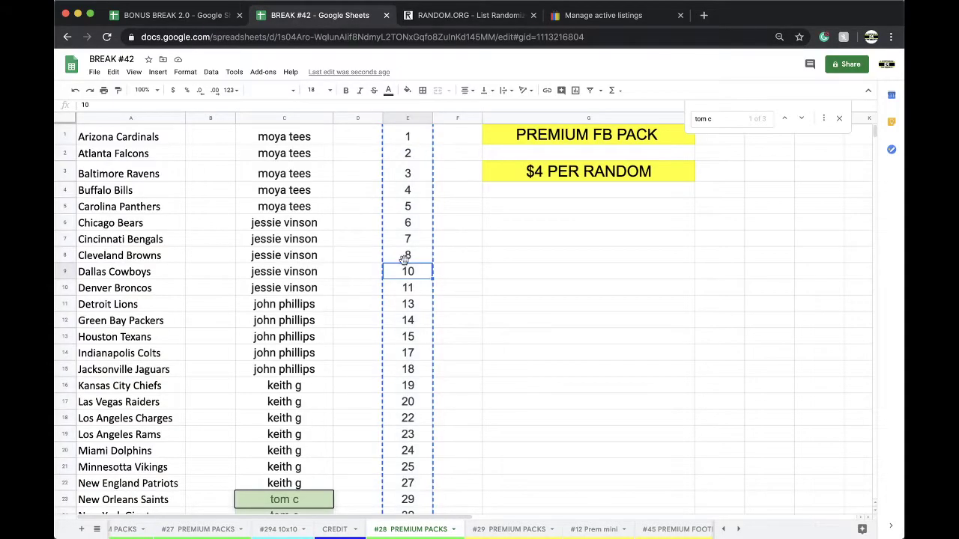
pyautogui.click(407, 287)
pyautogui.click(406, 91)
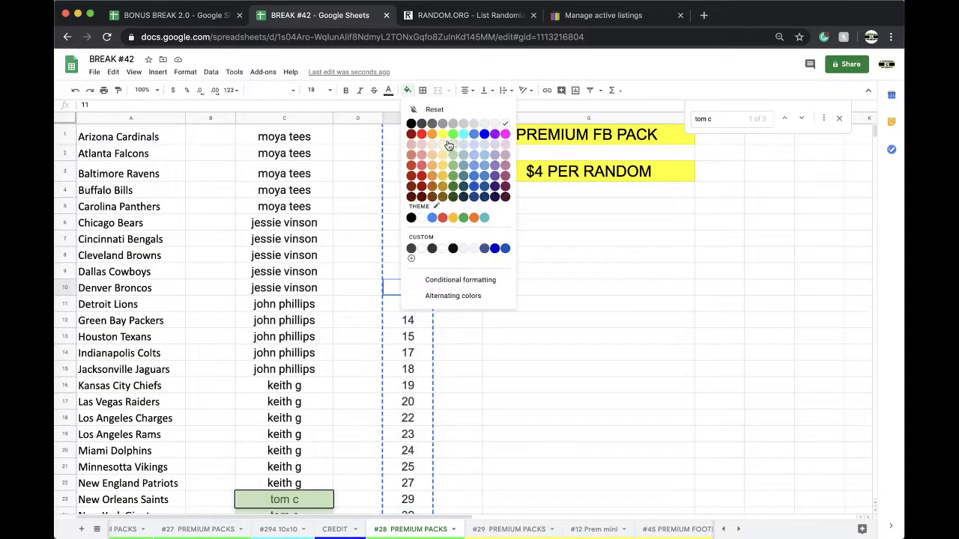
pyautogui.click(442, 134)
# Step: Copy column E of the #28 PREMIUM PACKS sheet over column E of the #29 PREMIUM PACKS sheet
pyautogui.click(399, 116)
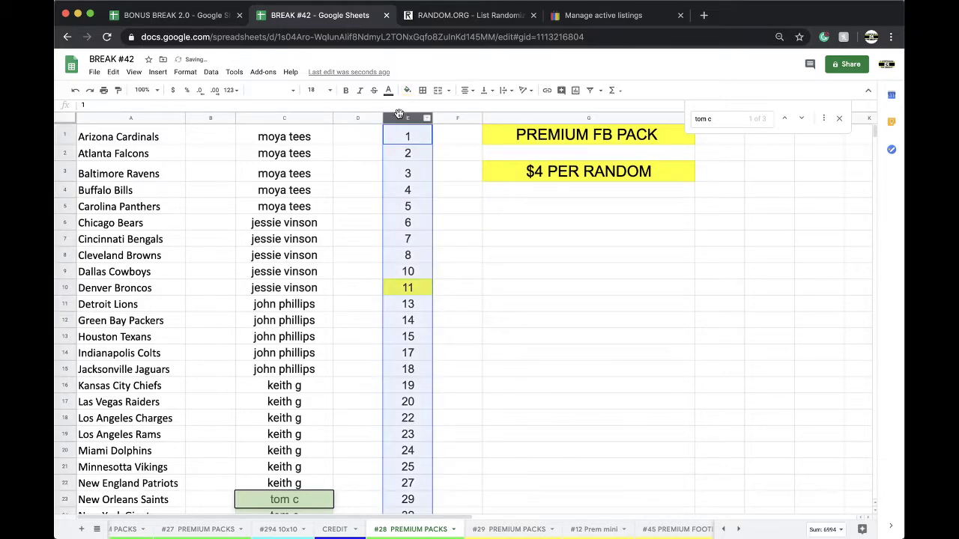
pyautogui.click(522, 529)
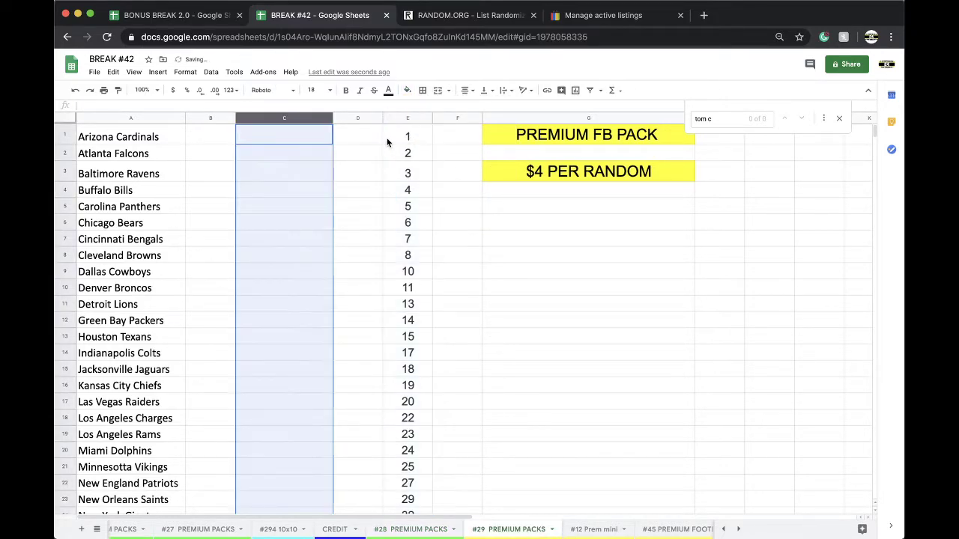
pyautogui.click(407, 138)
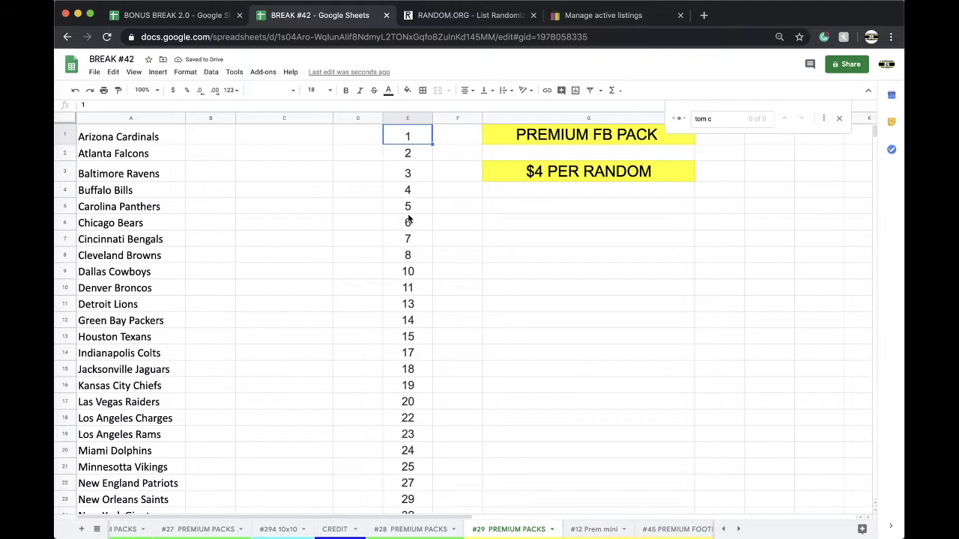
pyautogui.hotkey('ctrl', 'v')
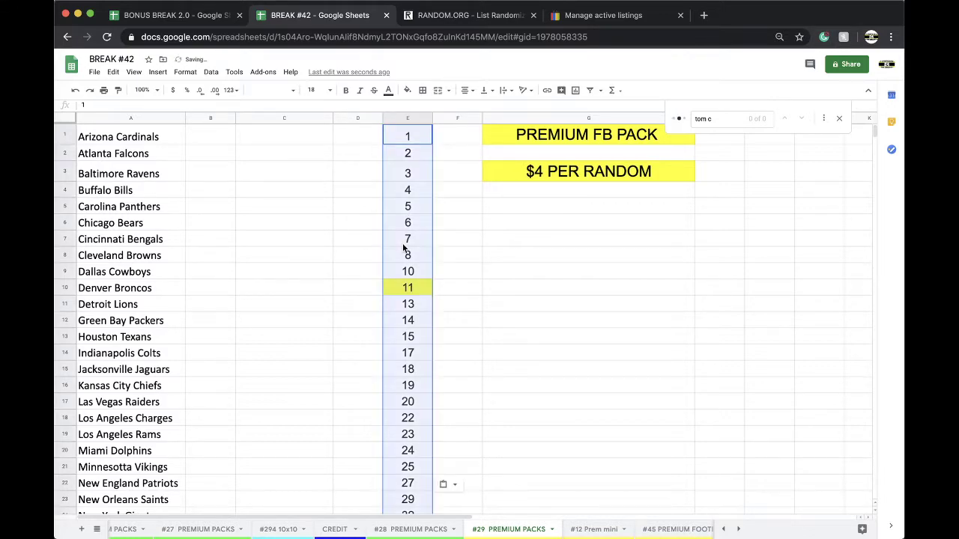
# Step: Remove 11 from column E of the #29 sheet by moving the numbers from 13 onward up to start at E10
pyautogui.click(407, 304)
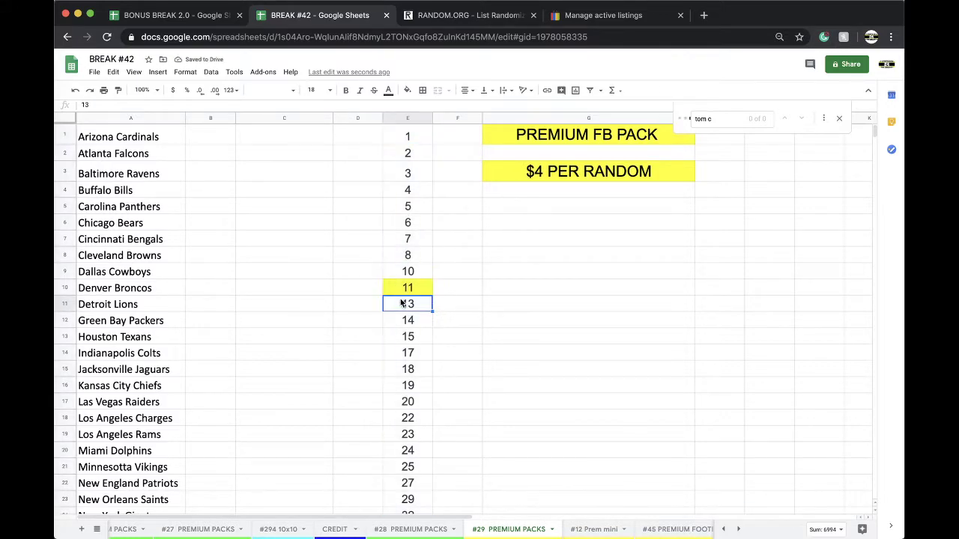
pyautogui.scroll(-3, 406, 420)
pyautogui.moveTo(407, 303); pyautogui.dragTo(257, 277)
pyautogui.scroll(-15, 407, 416)
pyautogui.scroll(-5, 405, 394)
pyautogui.hotkey('ctrl', 'c')
pyautogui.press('Delete')
pyautogui.scroll(20, 257, 277)
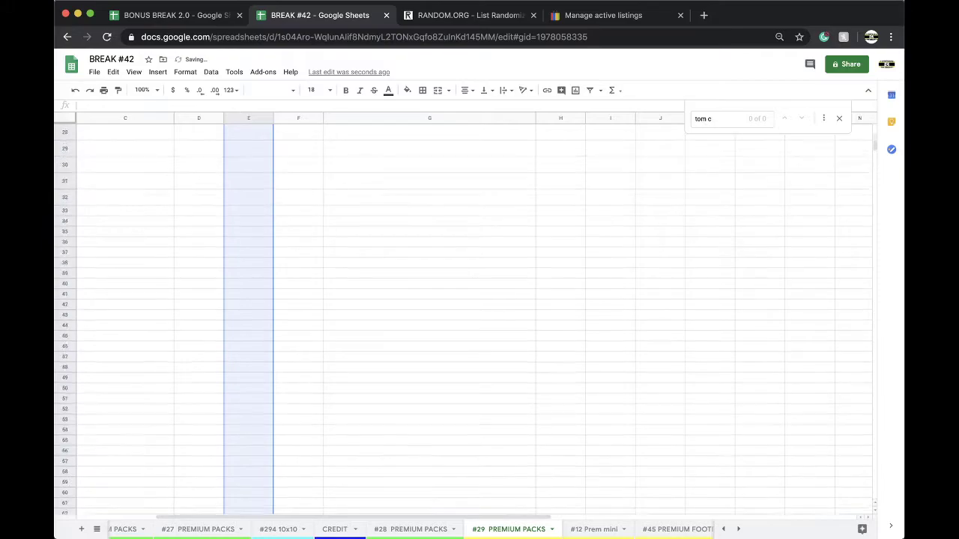
pyautogui.hotkey('ctrl', 'v')
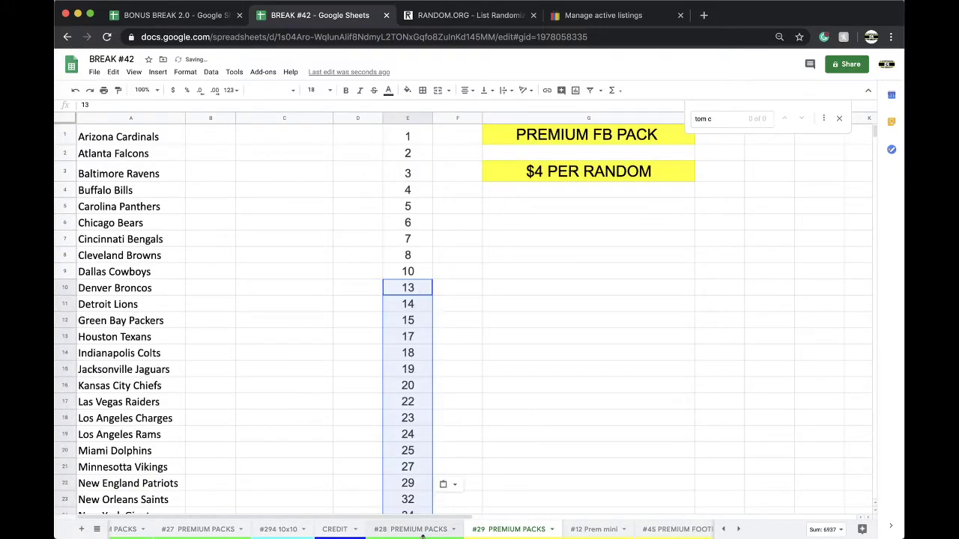
# Step: Return to the #28 PREMIUM PACKS sheet and clear the old find-in-sheet search text
pyautogui.click(414, 530)
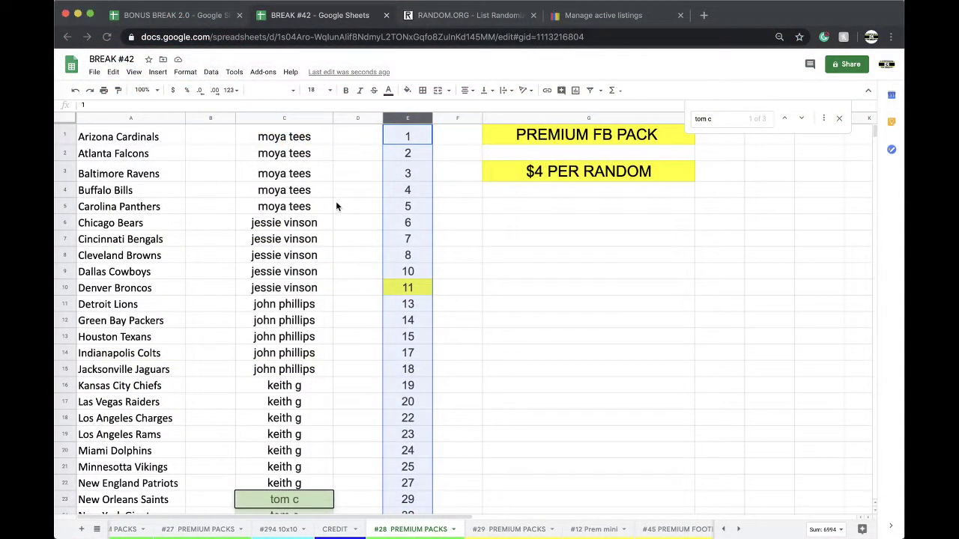
pyautogui.scroll(-2, 318, 220)
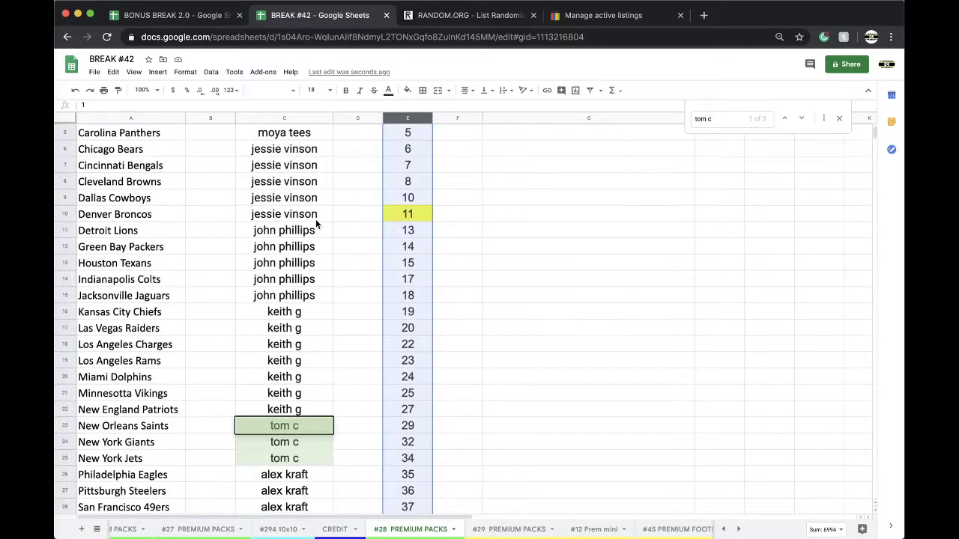
pyautogui.scroll(-2, 317, 316)
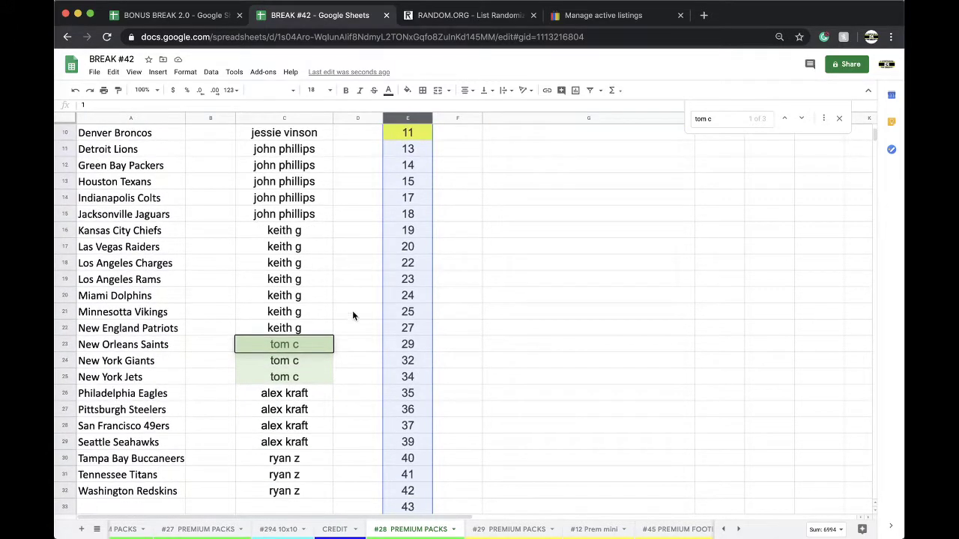
pyautogui.click(548, 317)
pyautogui.press('super+f')
pyautogui.press('BackSpace')
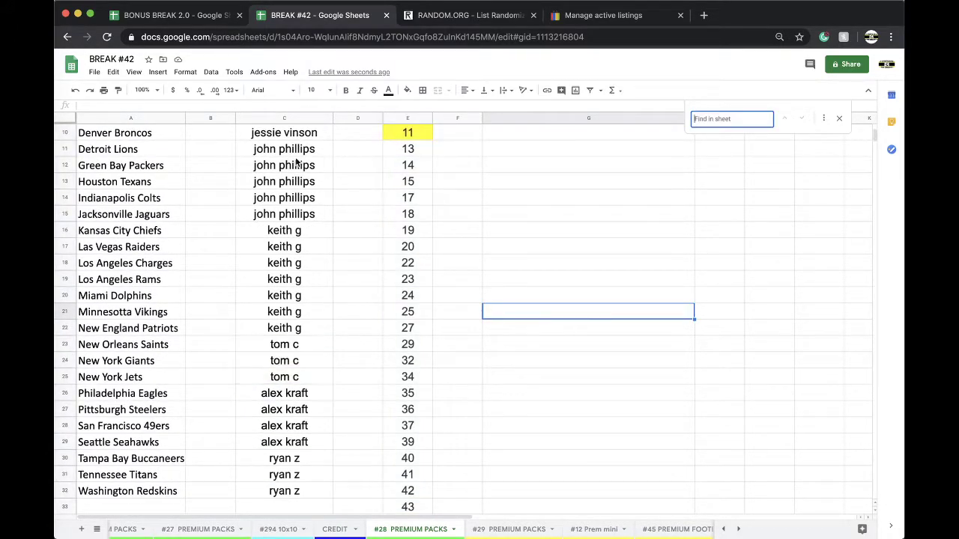
# Step: Copy the participant names in column C into a fresh RANDOM.ORG List Randomizer form and randomize them
pyautogui.click(288, 120)
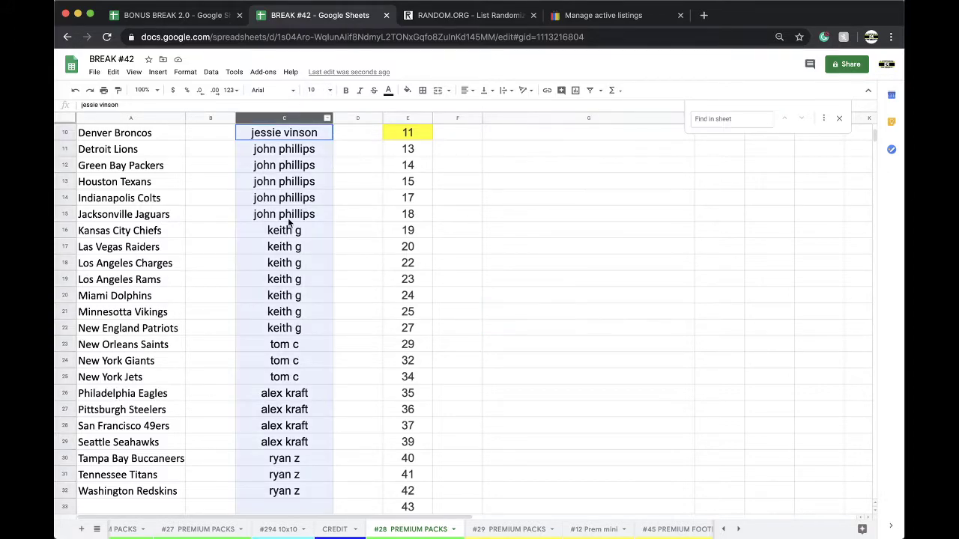
pyautogui.scroll(5, 288, 217)
pyautogui.click(449, 15)
pyautogui.click(416, 32)
pyautogui.press('Return')
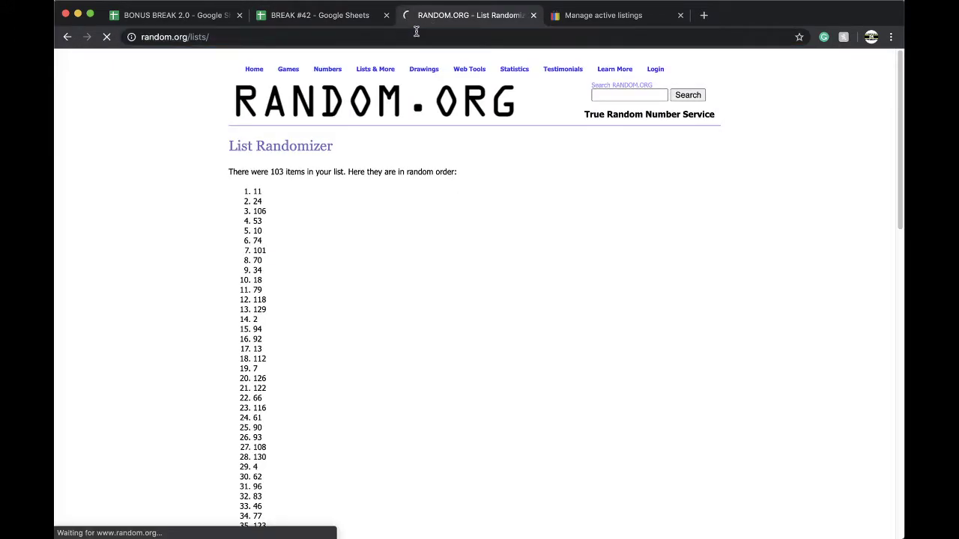
pyautogui.click(309, 328)
pyautogui.press('super+v')
pyautogui.click(259, 430)
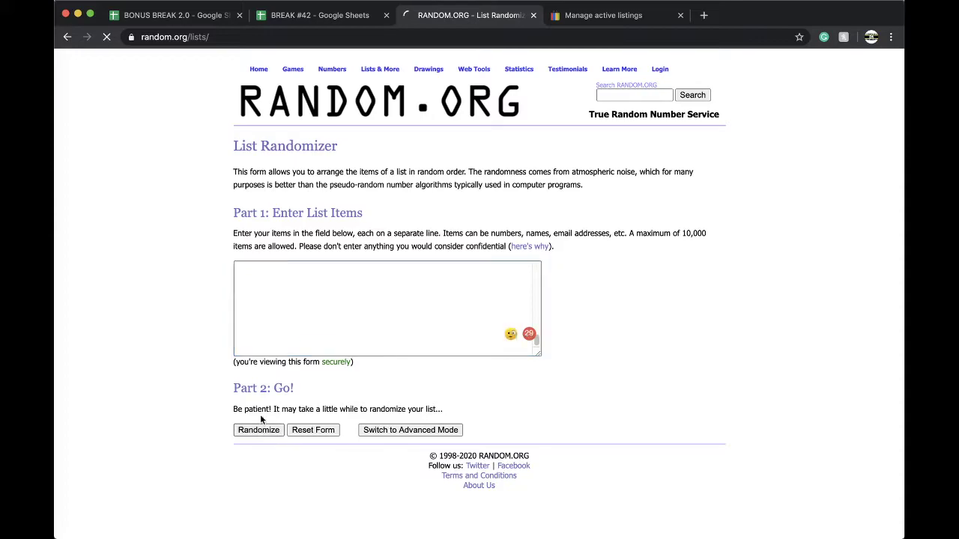
# Step: Reshuffle the list of participant names four more times
pyautogui.scroll(-3, 249, 450)
pyautogui.click(243, 461)
pyautogui.scroll(-3, 243, 454)
pyautogui.scroll(1, 239, 460)
pyautogui.click(238, 464)
pyautogui.scroll(-3, 237, 461)
pyautogui.scroll(1, 238, 462)
pyautogui.click(238, 463)
pyautogui.scroll(-3, 238, 460)
pyautogui.scroll(1, 237, 460)
pyautogui.click(238, 461)
# Step: Paste the shuffled names into column B of the #28 sheet starting at B1, and set their font size to 18
pyautogui.moveTo(255, 192); pyautogui.dragTo(321, 368)
pyautogui.click(253, 191)
pyautogui.scroll(-3, 325, 355)
pyautogui.click(342, 15)
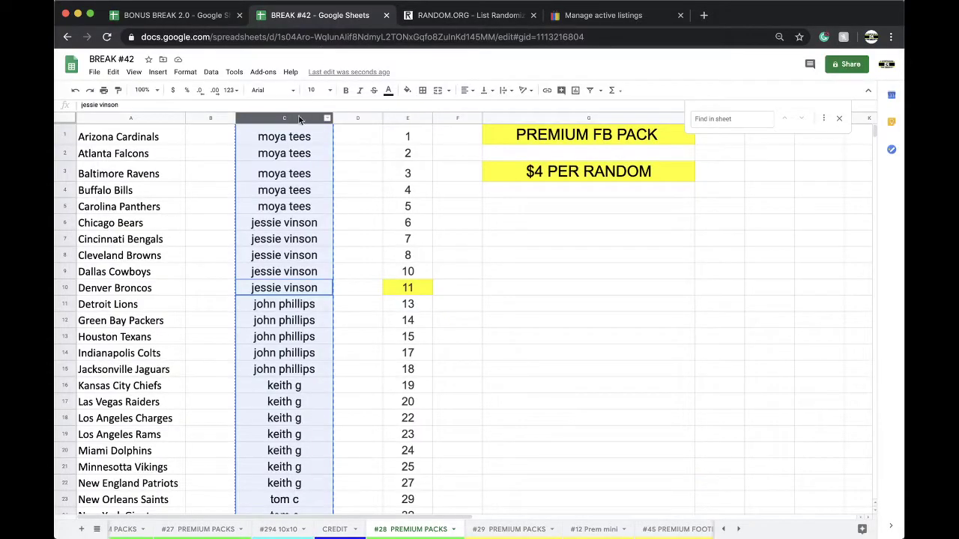
pyautogui.click(214, 137)
pyautogui.press('super+v')
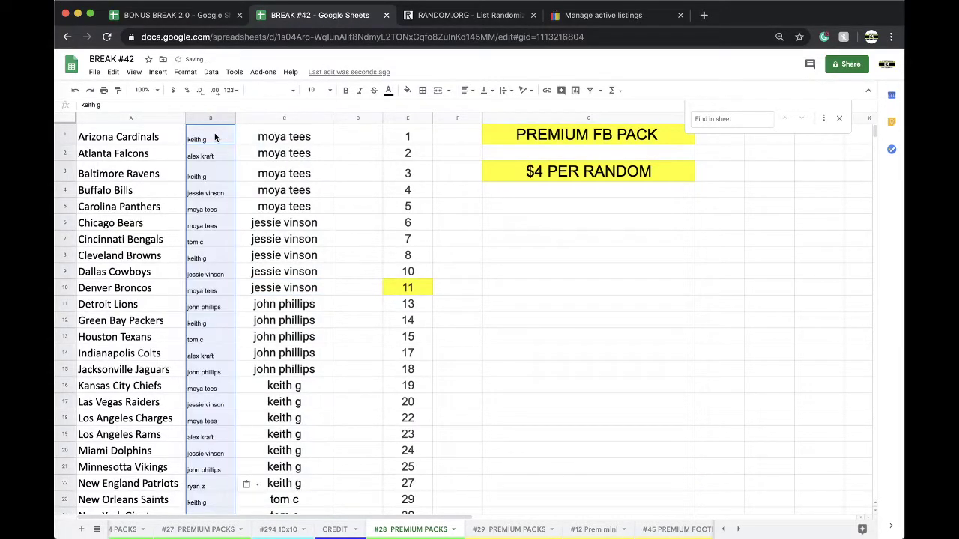
pyautogui.click(313, 90)
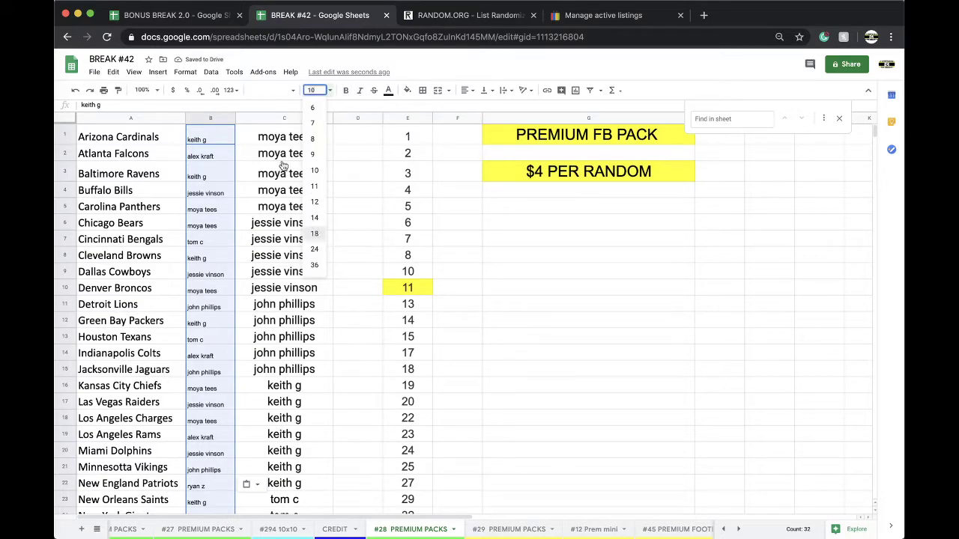
pyautogui.click(315, 233)
# Step: Sort the sheet by column B from A to Z and widen column B to fit the full names
pyautogui.click(210, 72)
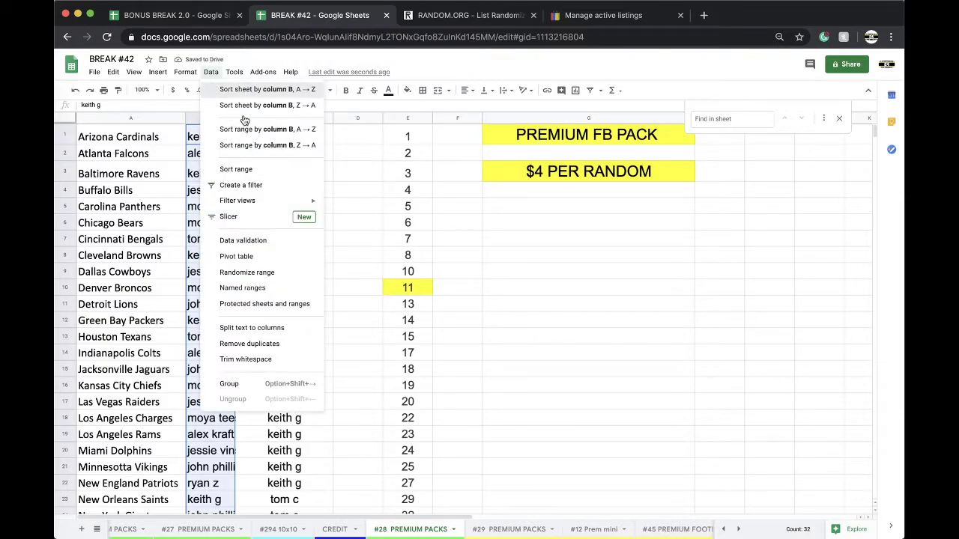
pyautogui.click(247, 89)
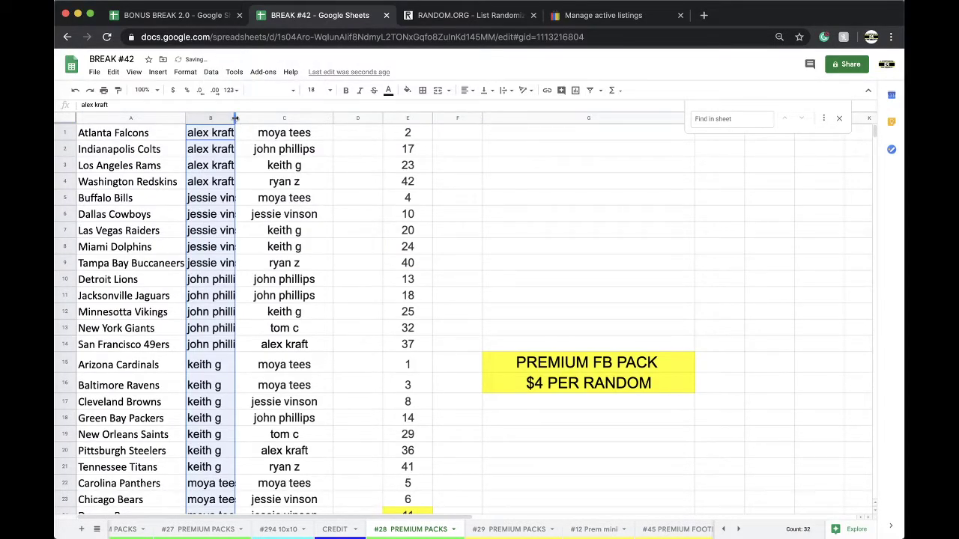
pyautogui.moveTo(234, 118); pyautogui.dragTo(312, 119)
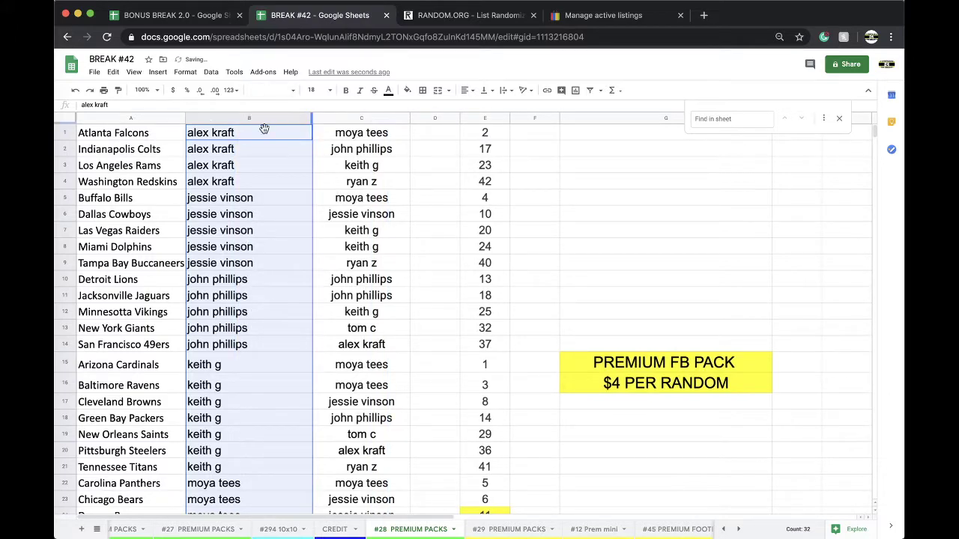
pyautogui.click(293, 167)
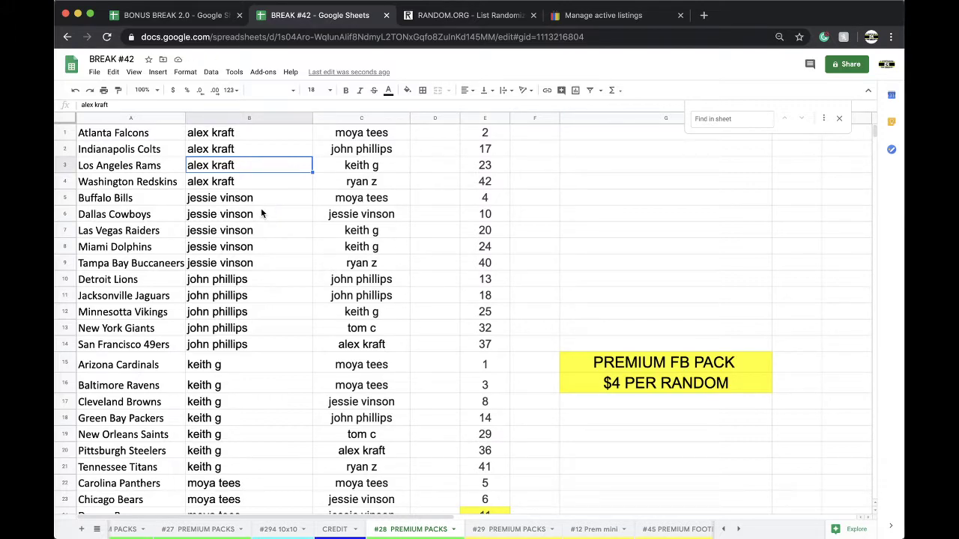
# Step: Review the teams assigned to each participant down the sorted list
pyautogui.scroll(-3, 261, 215)
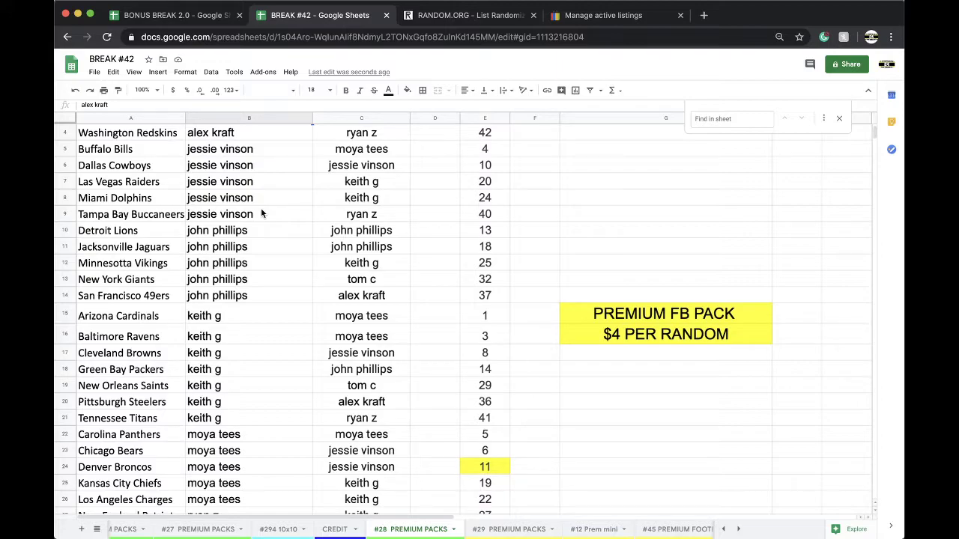
pyautogui.scroll(-3, 261, 213)
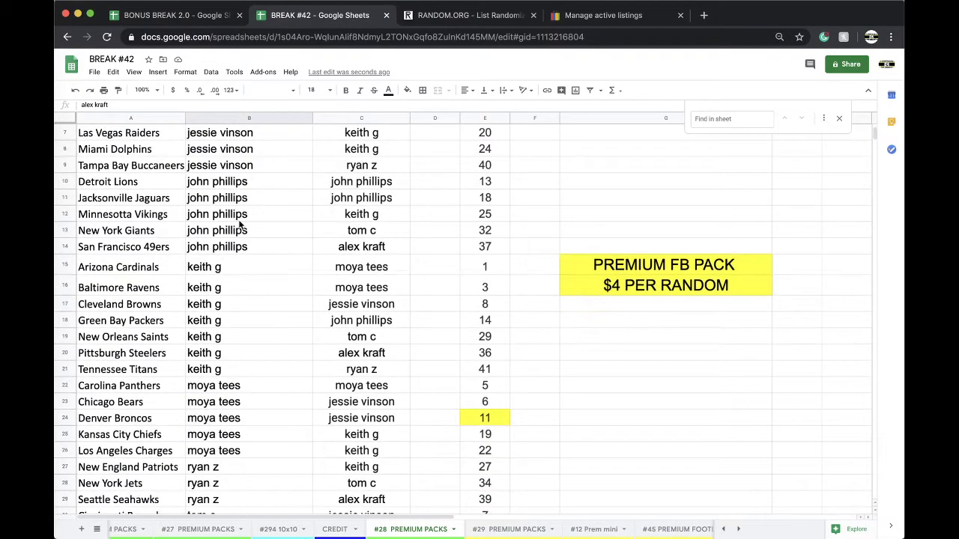
pyautogui.scroll(-2, 266, 217)
pyautogui.scroll(-3, 271, 223)
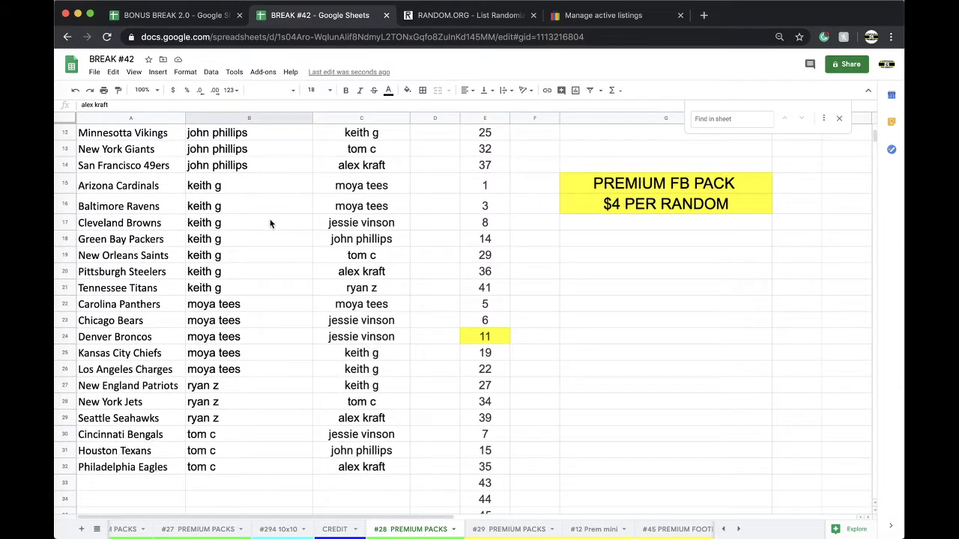
pyautogui.scroll(-3, 270, 223)
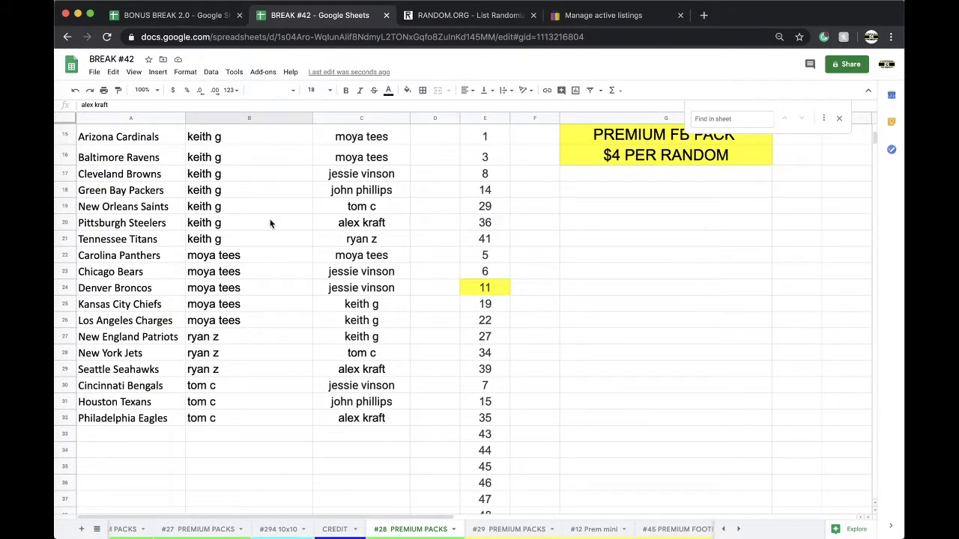
pyautogui.scroll(-3, 270, 223)
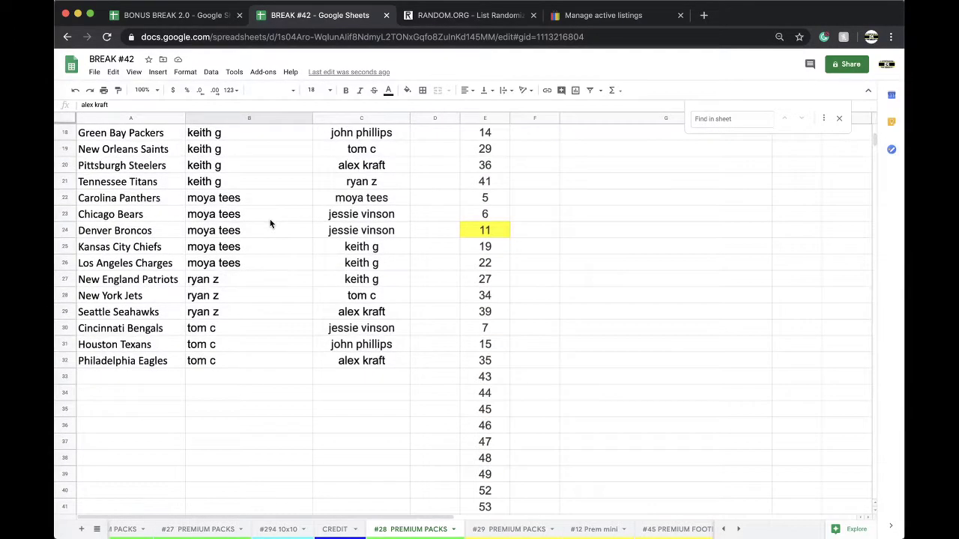